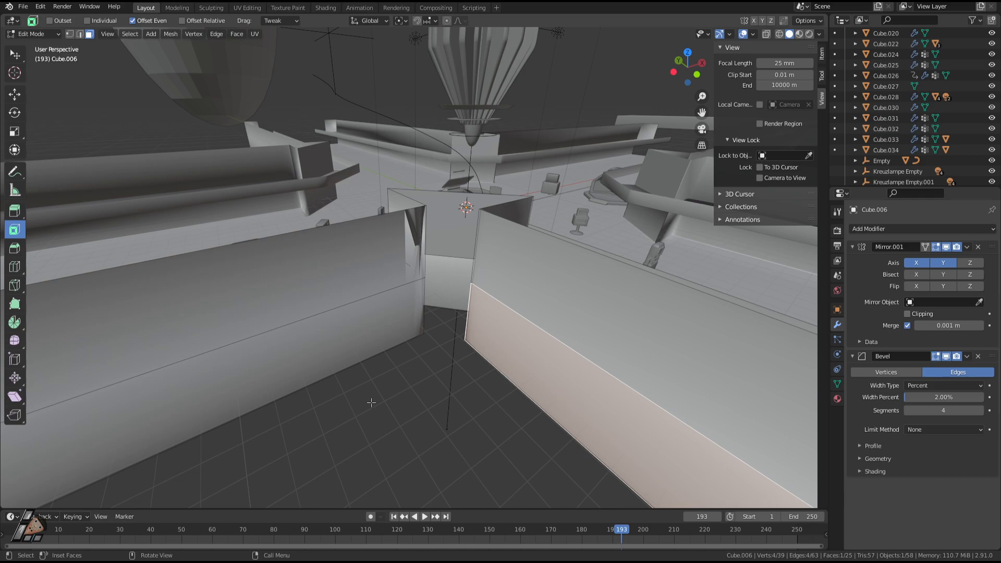
# Hide the Bevel modifier's effect on Cube.006 in the viewport while viewing the broken wall corner
pyautogui.hotkey('shift', '`')
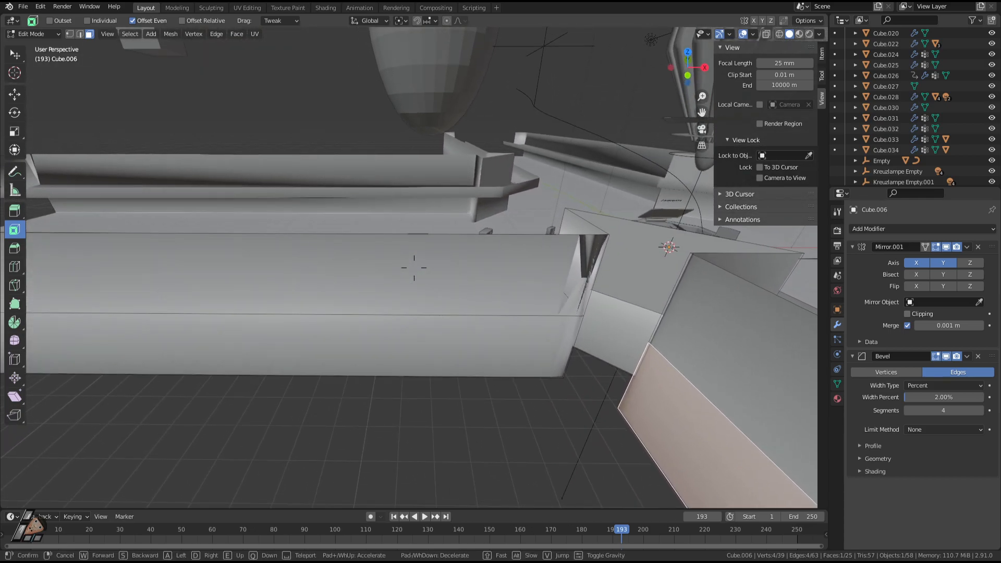
pyautogui.press('d')
pyautogui.press('w')
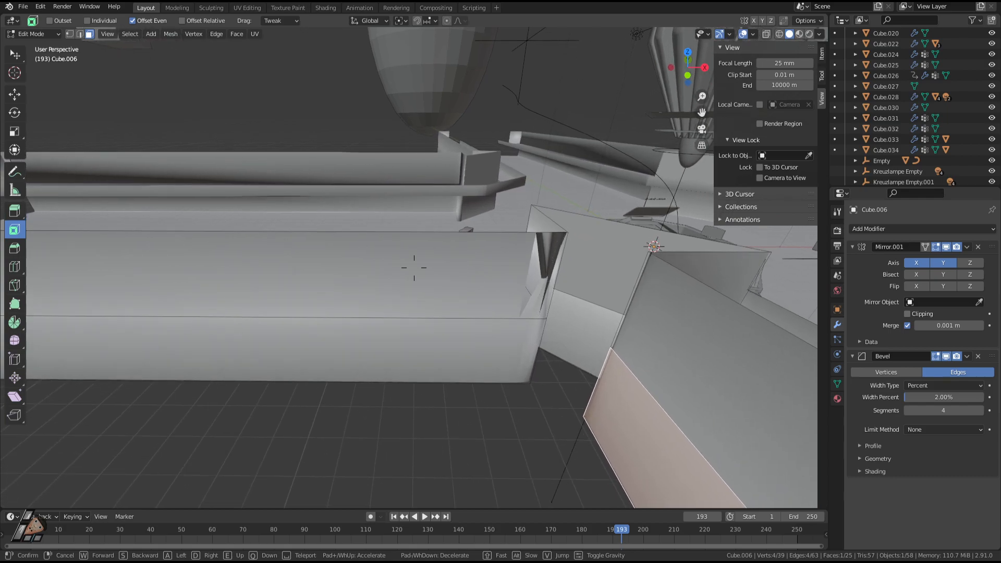
pyautogui.press('s')
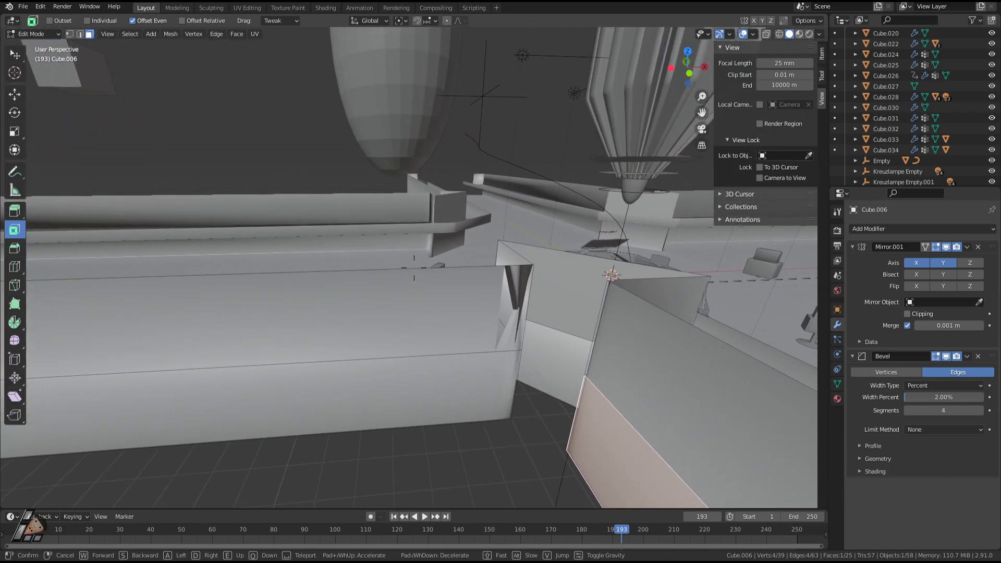
pyautogui.press('s')
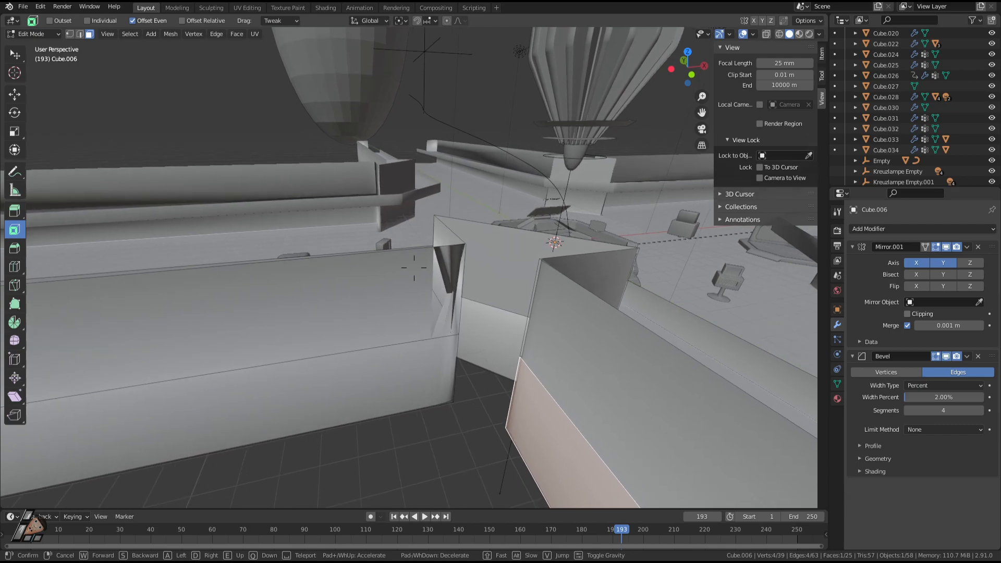
pyautogui.click(414, 268)
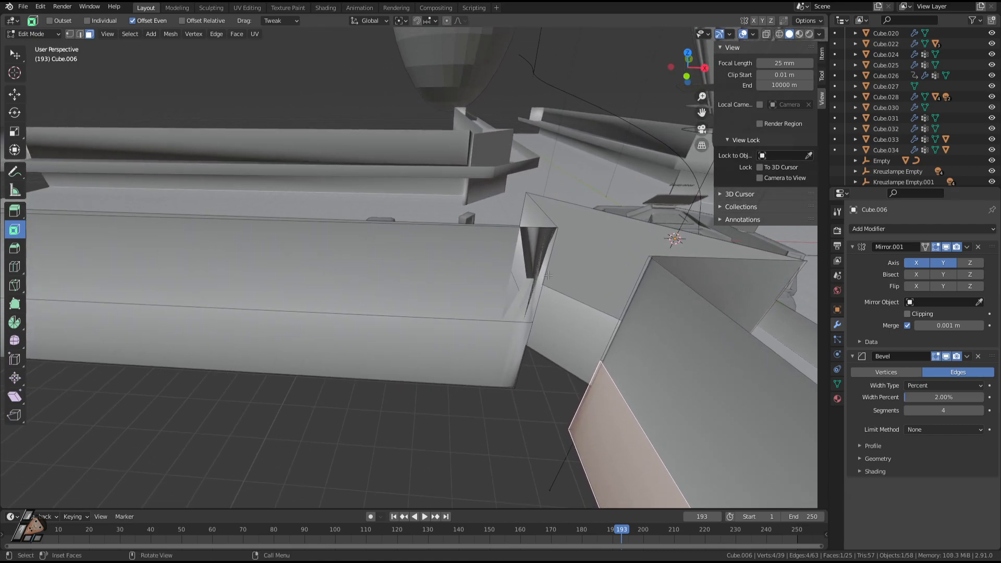
pyautogui.click(947, 357)
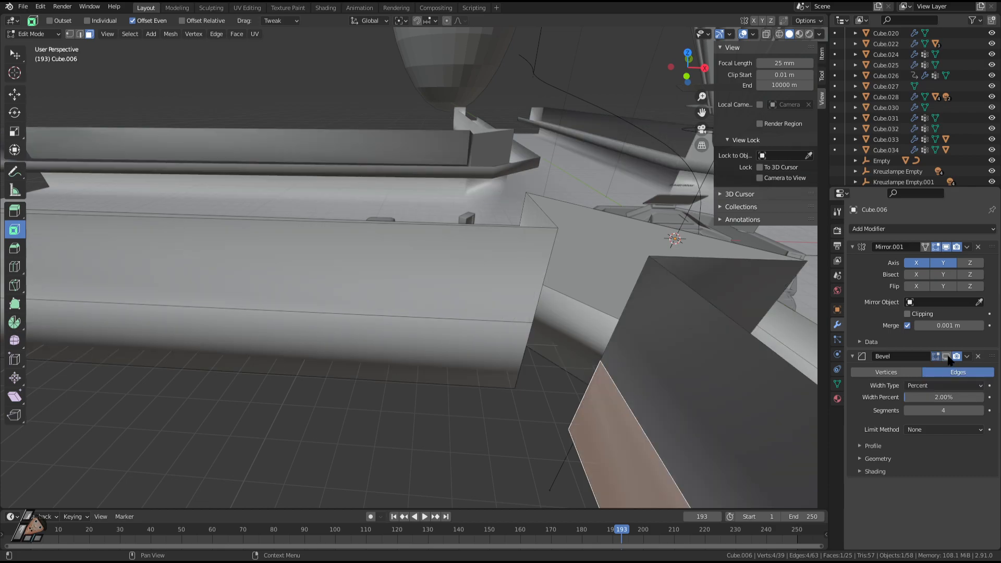
# Inspect the wall corner without its bevel from several sides, and turn the Bevel modifier's viewport display back on
pyautogui.hotkey('shift', '`')
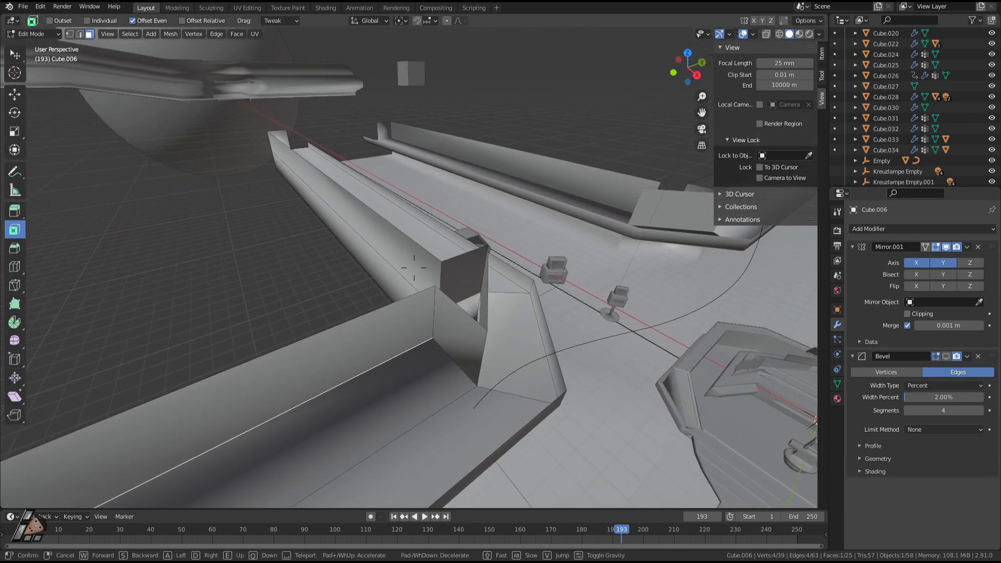
pyautogui.press('w')
pyautogui.press('a')
pyautogui.press('d')
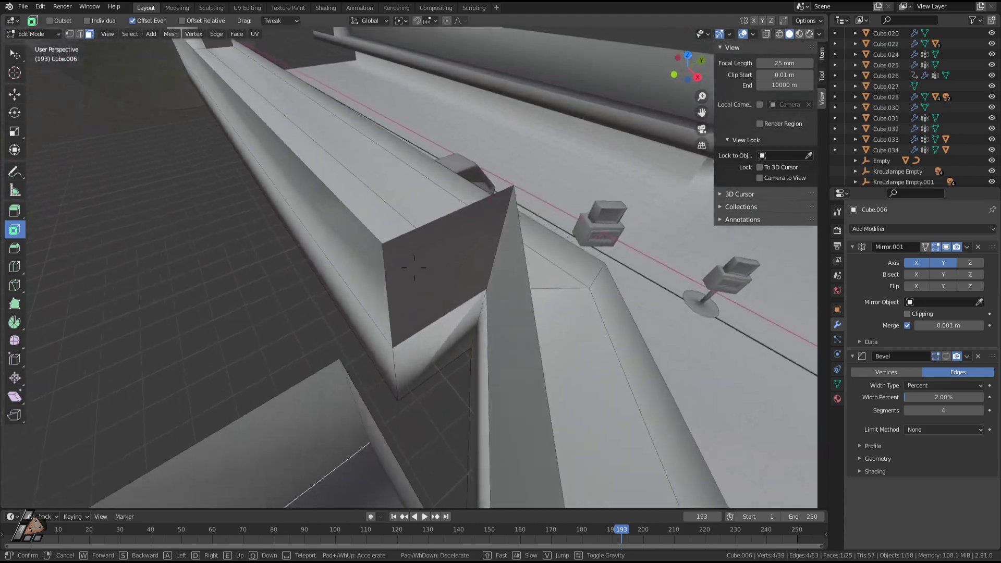
pyautogui.press('w')
pyautogui.press('a')
pyautogui.press('d')
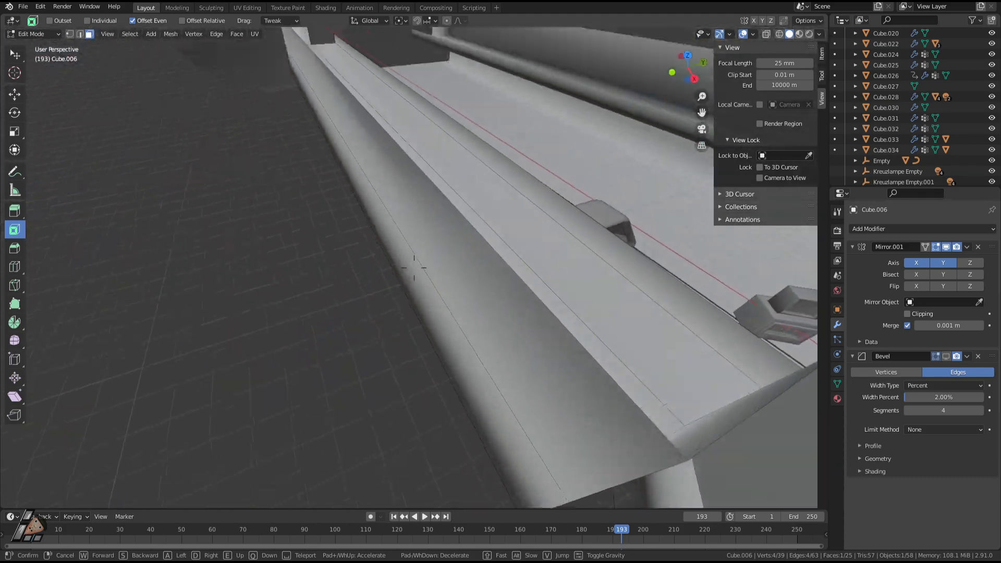
pyautogui.press('s')
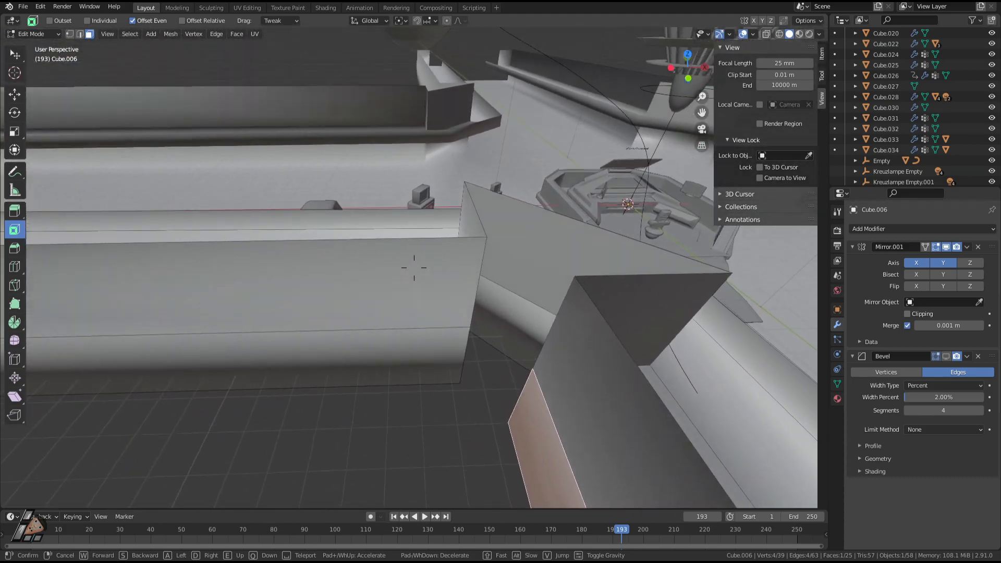
pyautogui.click(414, 268)
pyautogui.click(946, 356)
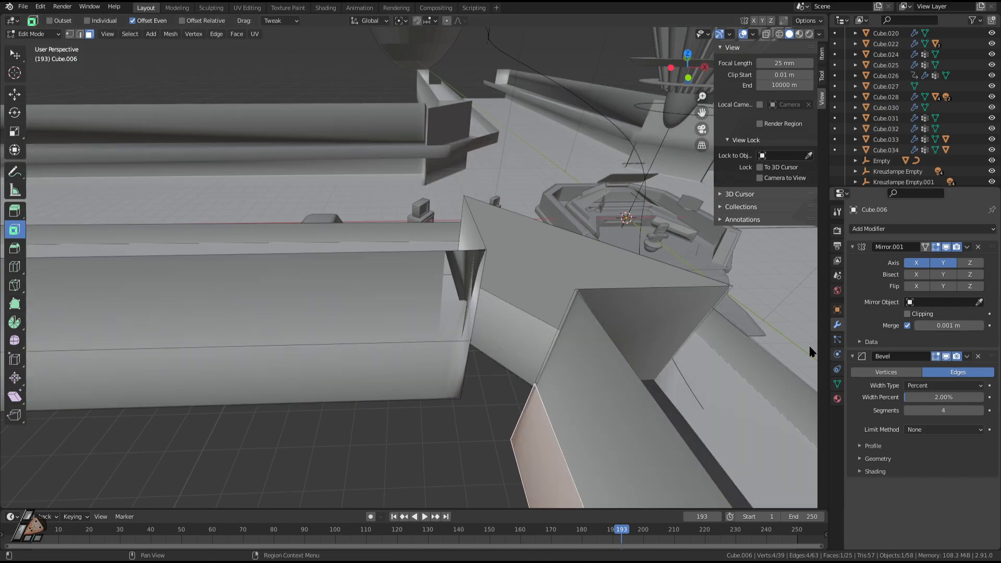
# Switch to vertex selection, select the wall's upper corner vertex beside the bevel artifact, and try moving it
pyautogui.hotkey('shift', '`')
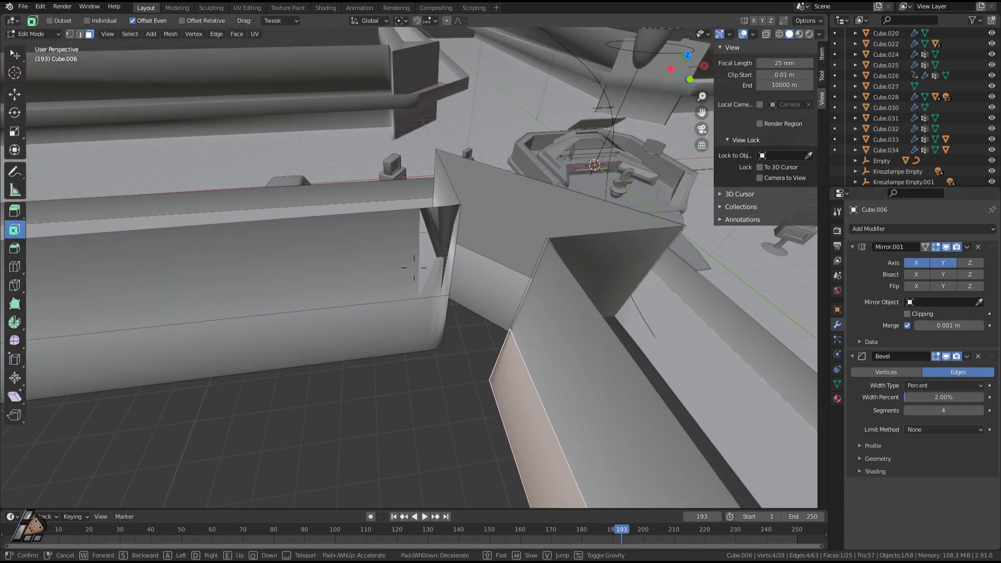
pyautogui.press('s')
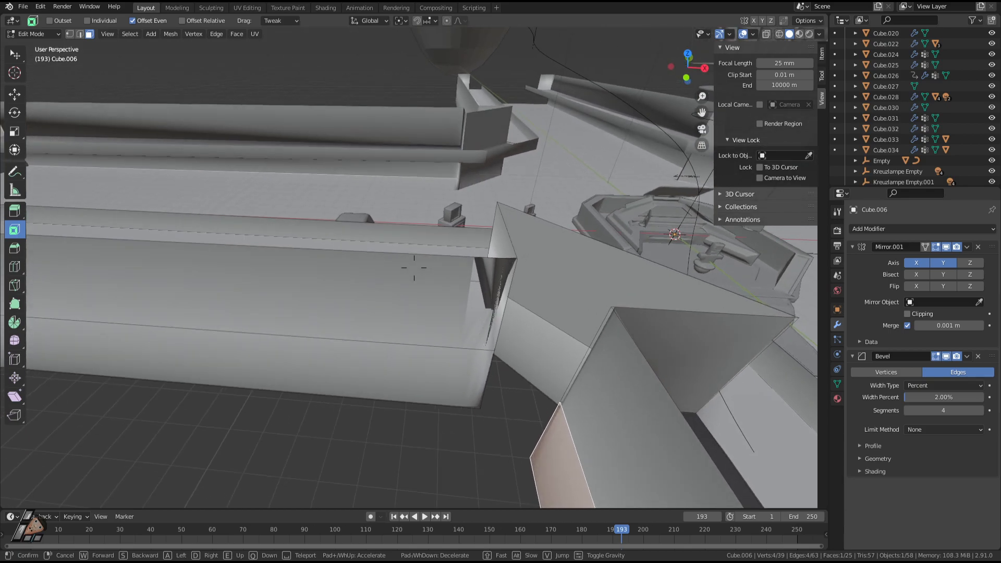
pyautogui.press('d')
pyautogui.click(414, 267)
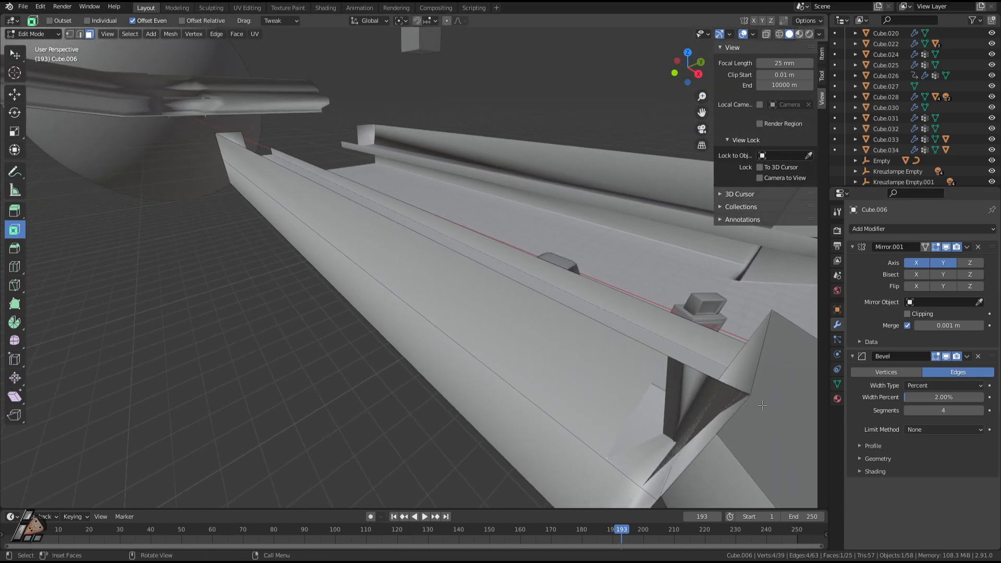
pyautogui.press('1')
pyautogui.click(749, 398)
pyautogui.press('g')
pyautogui.rightClick(760, 417)
# Examine the bevel artifact around the selected corner vertex from the outside and along the wall
pyautogui.hotkey('shift', '`')
pyautogui.press('a')
pyautogui.click(414, 268)
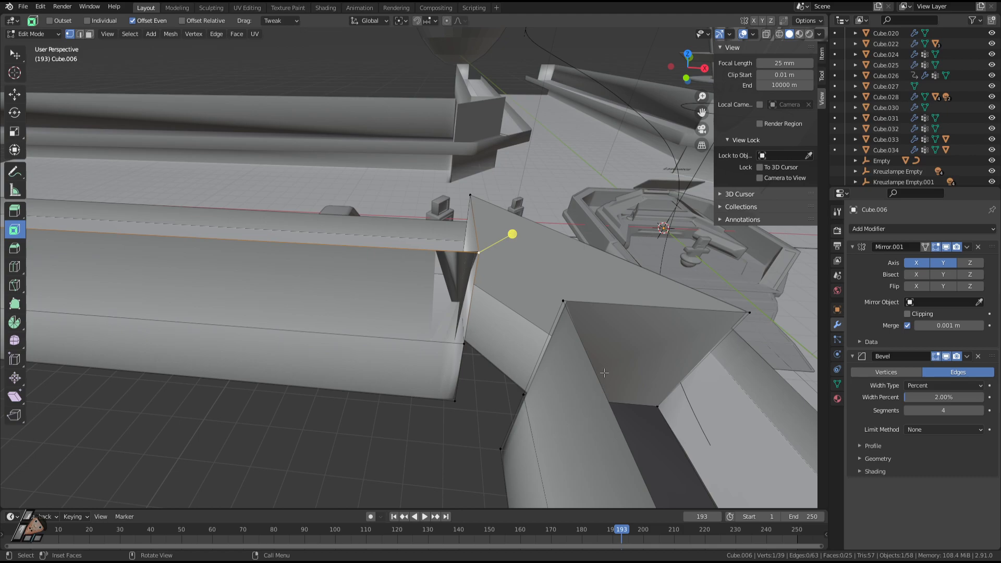
pyautogui.hotkey('shift', '`')
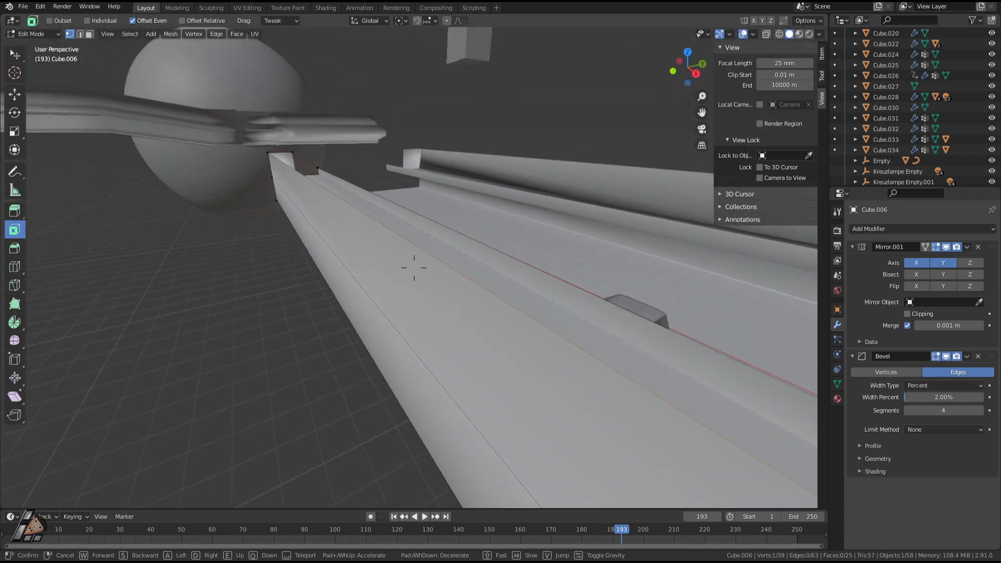
pyautogui.press('s')
pyautogui.press('d')
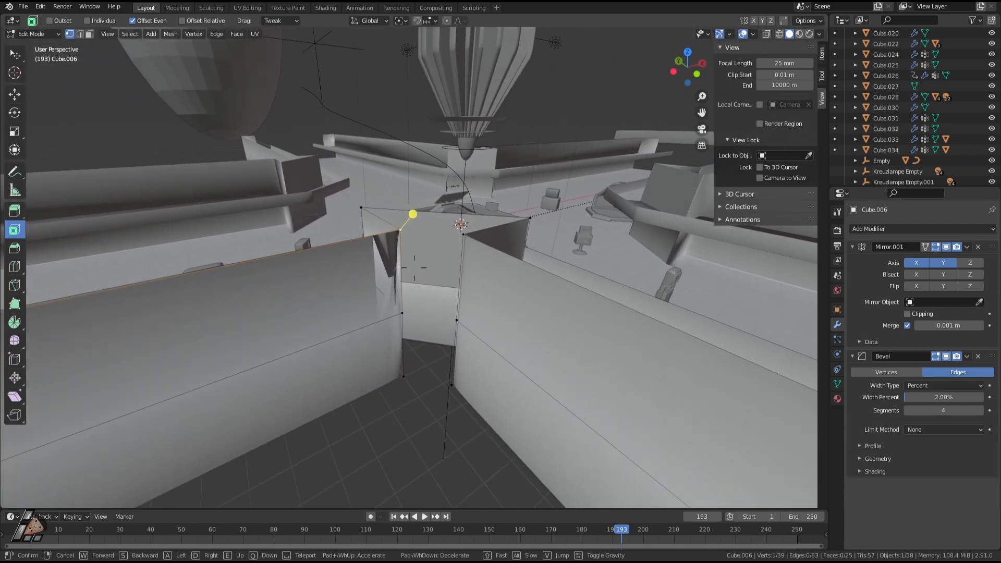
pyautogui.press('w')
pyautogui.click(419, 262)
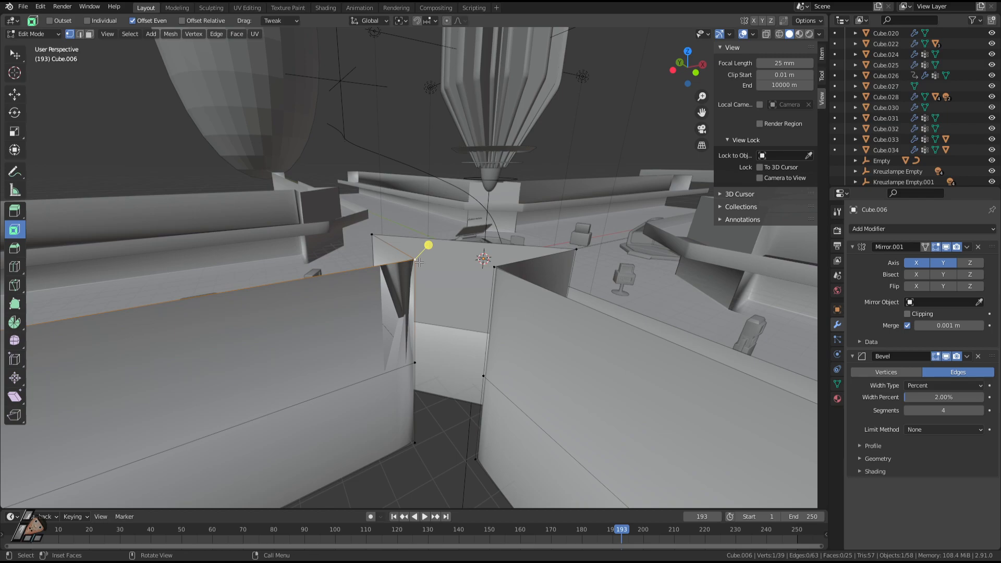
pyautogui.hotkey('shift', '`')
pyautogui.press('w')
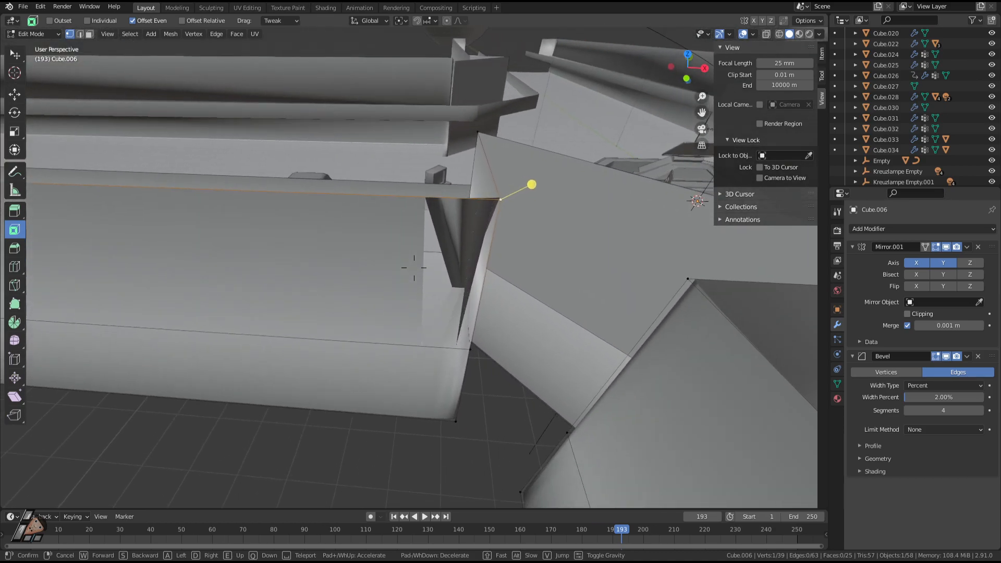
pyautogui.press('s')
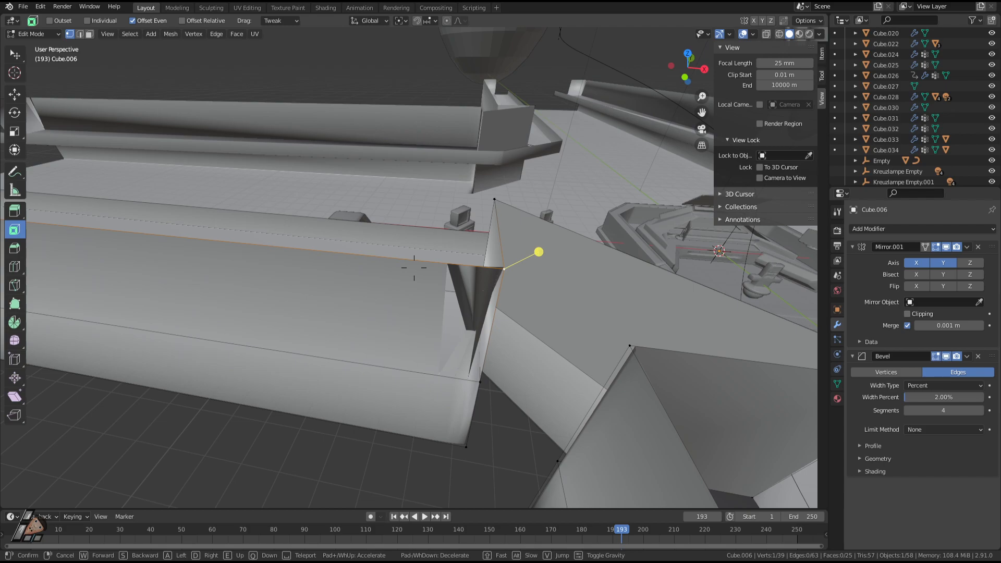
pyautogui.click(528, 261)
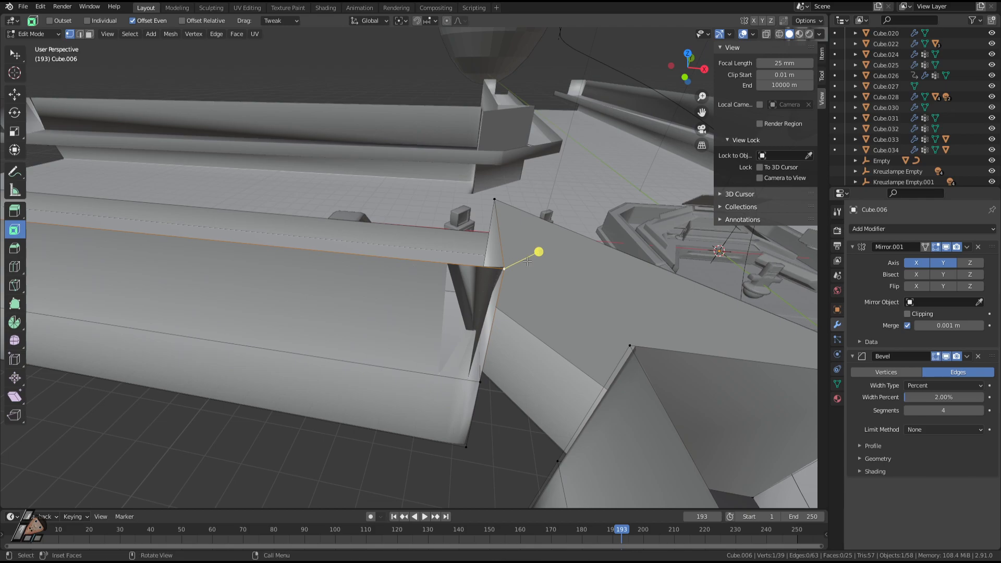
# Enable the Face Orientation overlay in the viewport while editing Cube.006
pyautogui.press('Tab')
pyautogui.press('Tab')
pyautogui.click(753, 35)
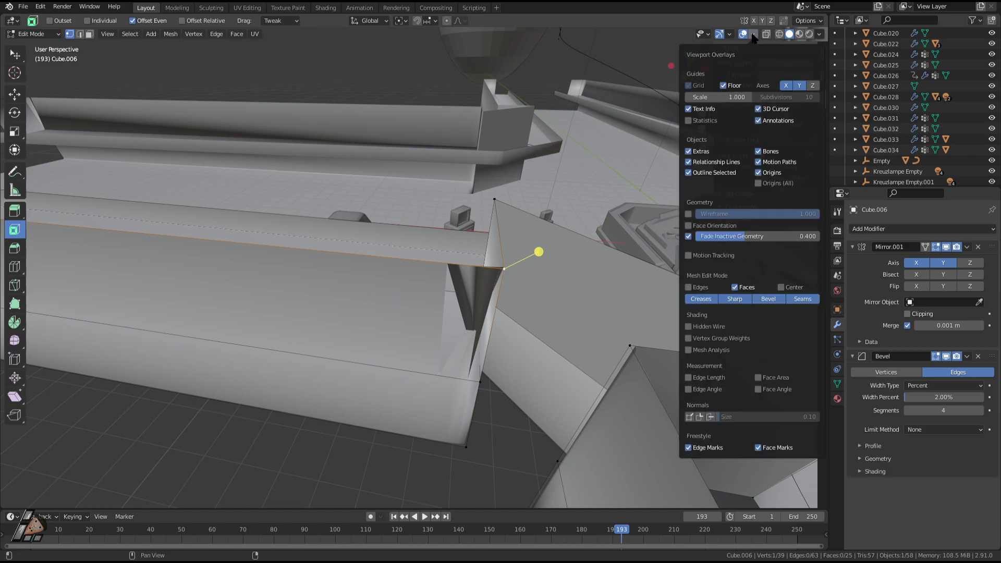
pyautogui.click(688, 226)
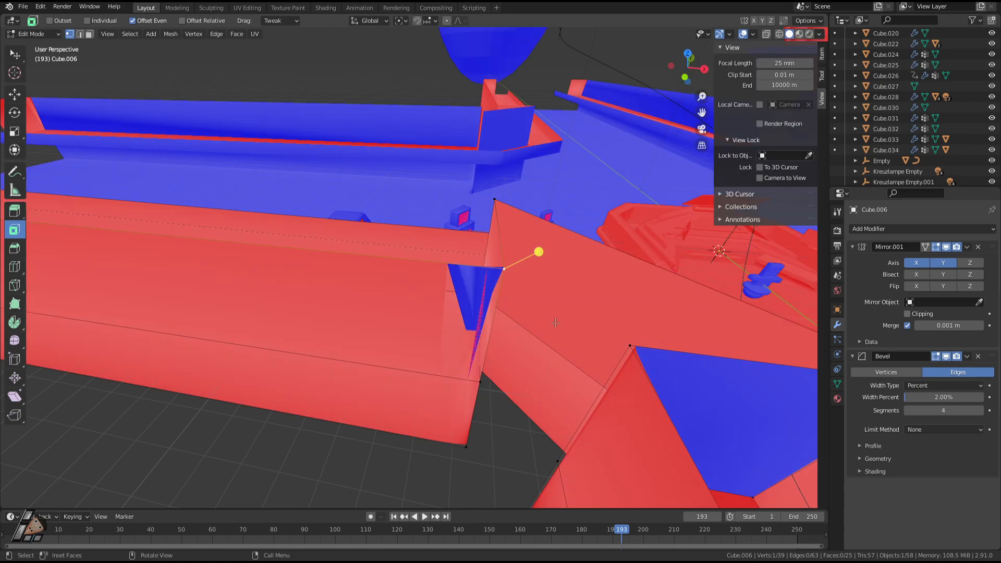
# Examine the face orientation colours around the wall corner of Cube.006 from above, outside and along the adjoining walls
pyautogui.moveTo(556, 324); pyautogui.dragTo(562, 268, button='middle')
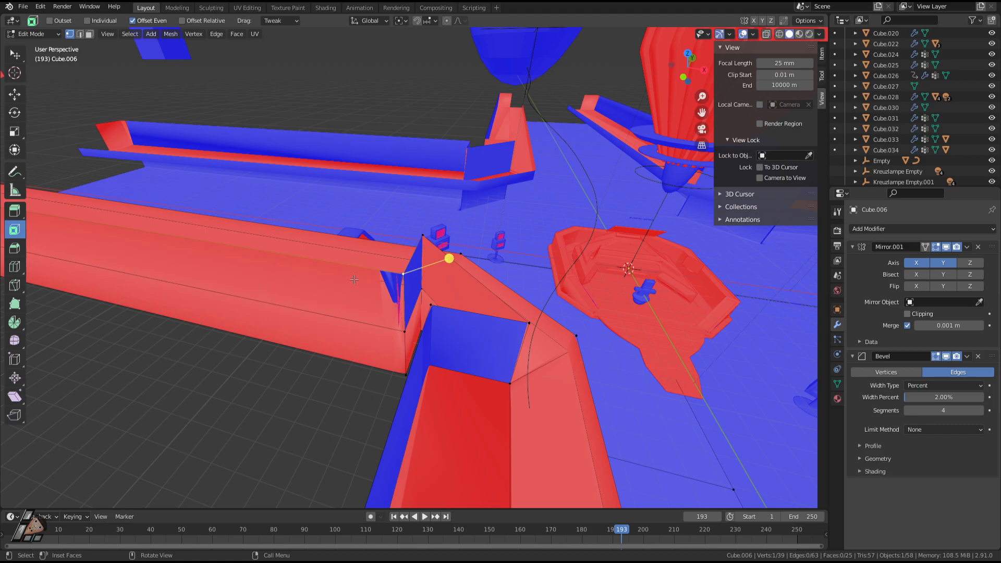
pyautogui.moveTo(354, 280); pyautogui.dragTo(566, 263, button='middle')
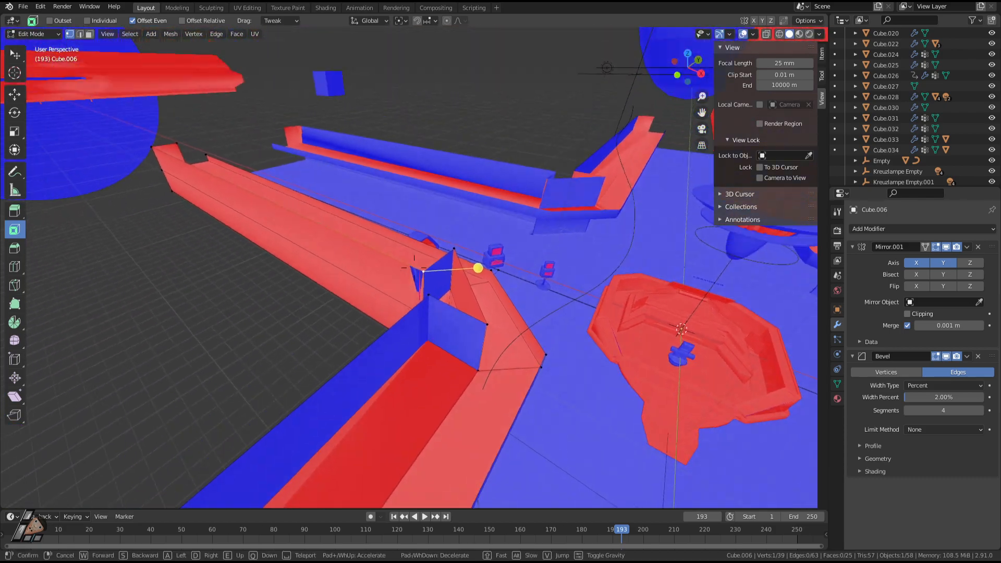
pyautogui.hotkey('shift', '`')
pyautogui.press('w')
pyautogui.press('s')
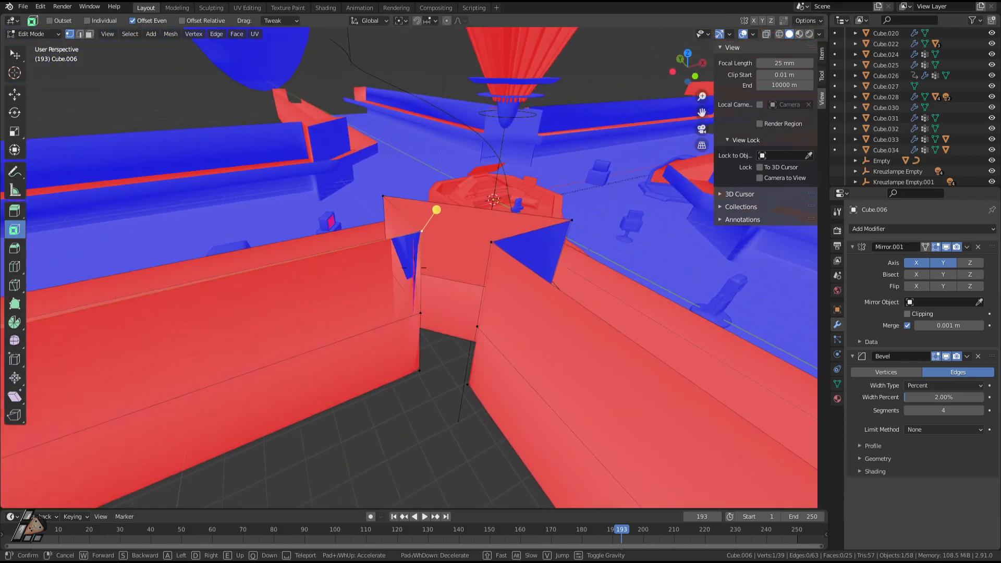
pyautogui.press('d')
pyautogui.press('s')
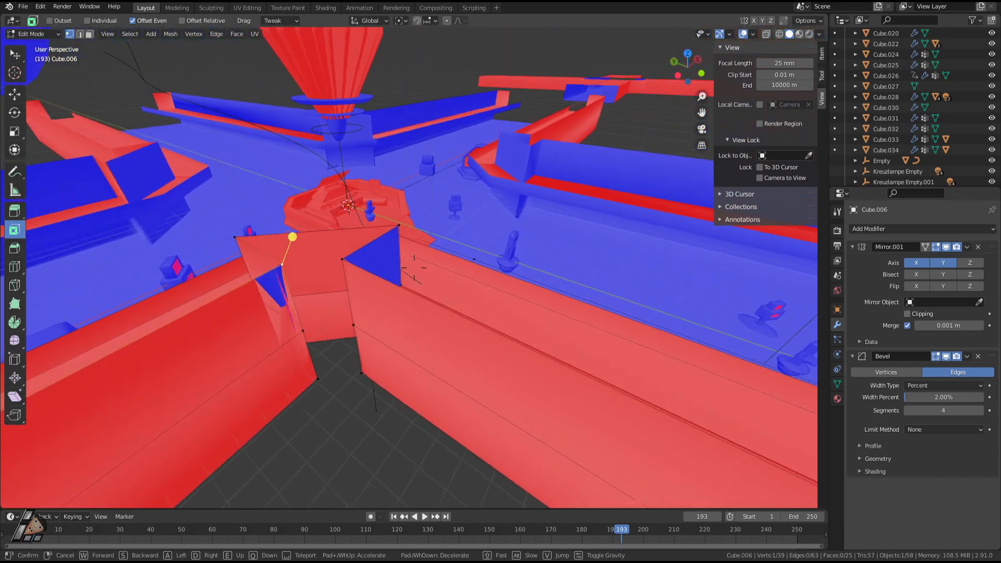
pyautogui.press('w')
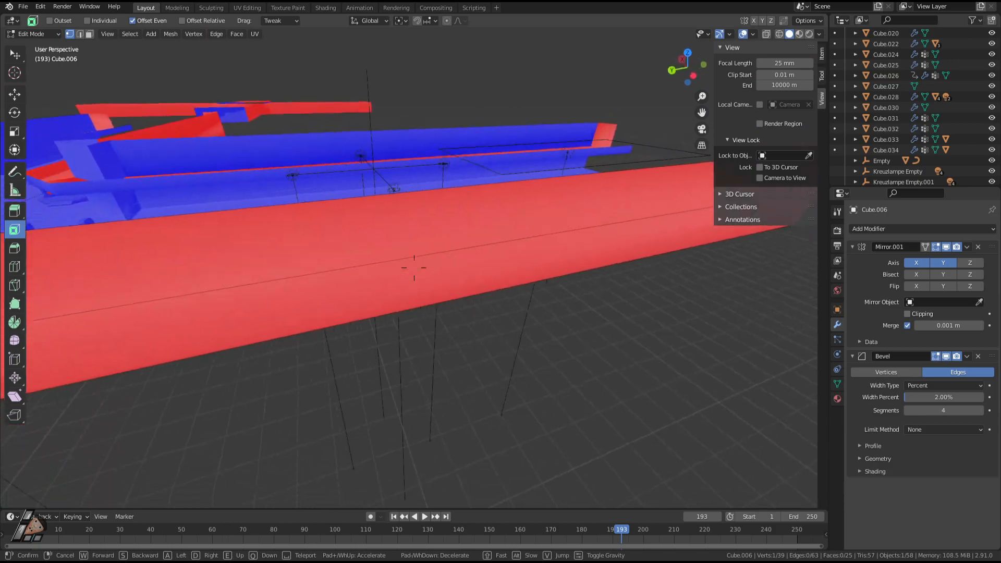
pyautogui.press('d')
pyautogui.press('a')
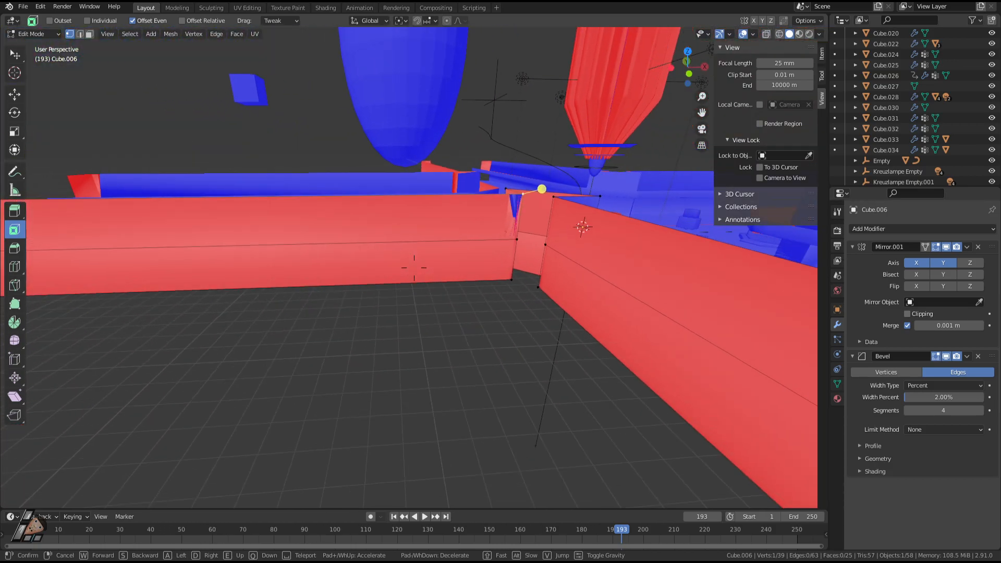
# Inspect the wall's end face beside the bevel artifact up close, comparing its orientation with the surrounding faces
pyautogui.press('w')
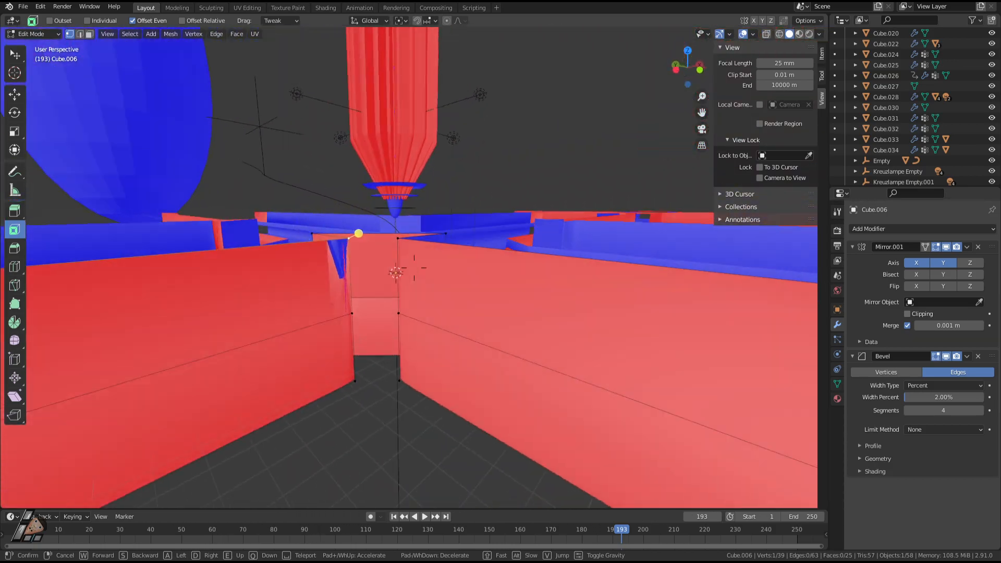
pyautogui.press('s')
pyautogui.press('w')
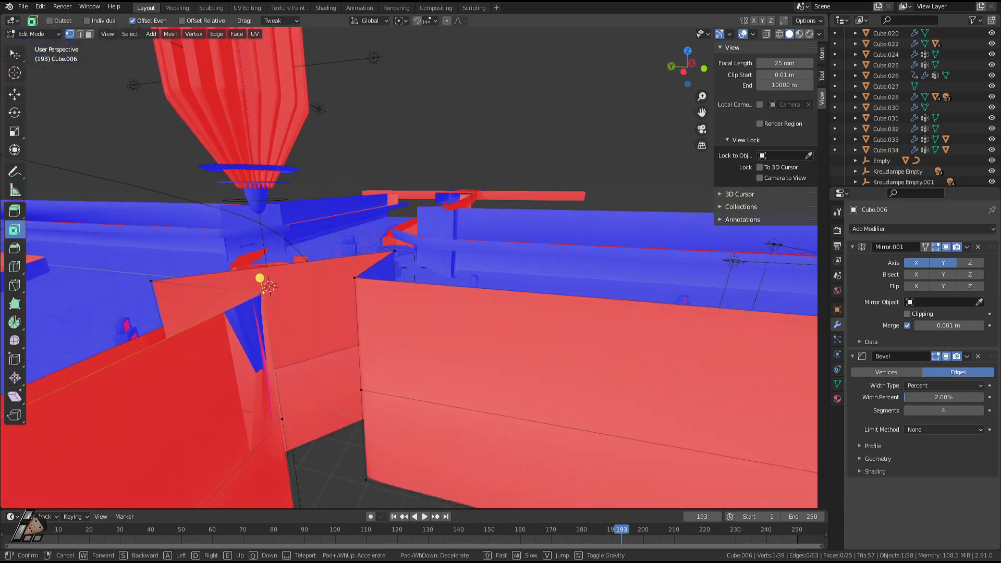
pyautogui.press('s')
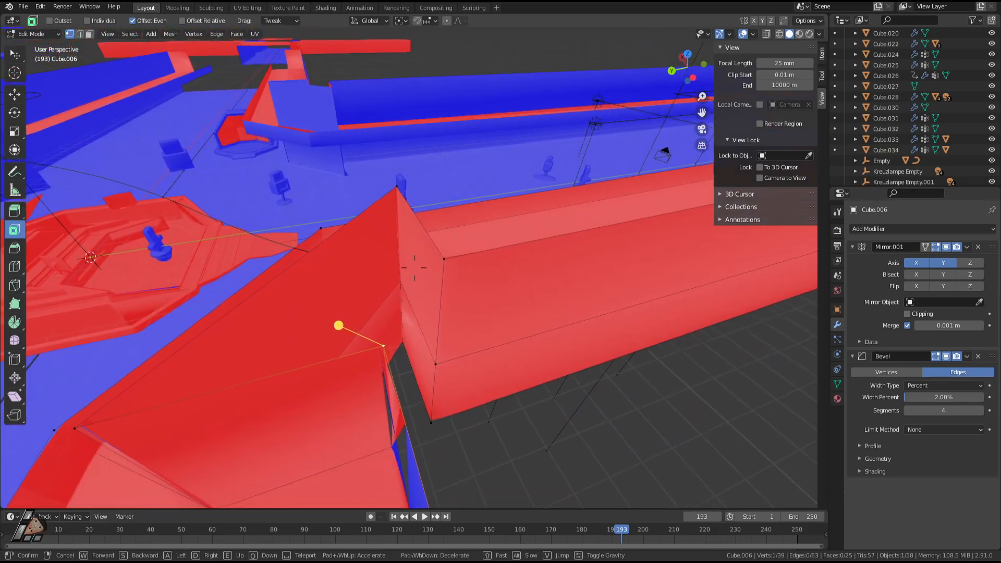
pyautogui.press('w')
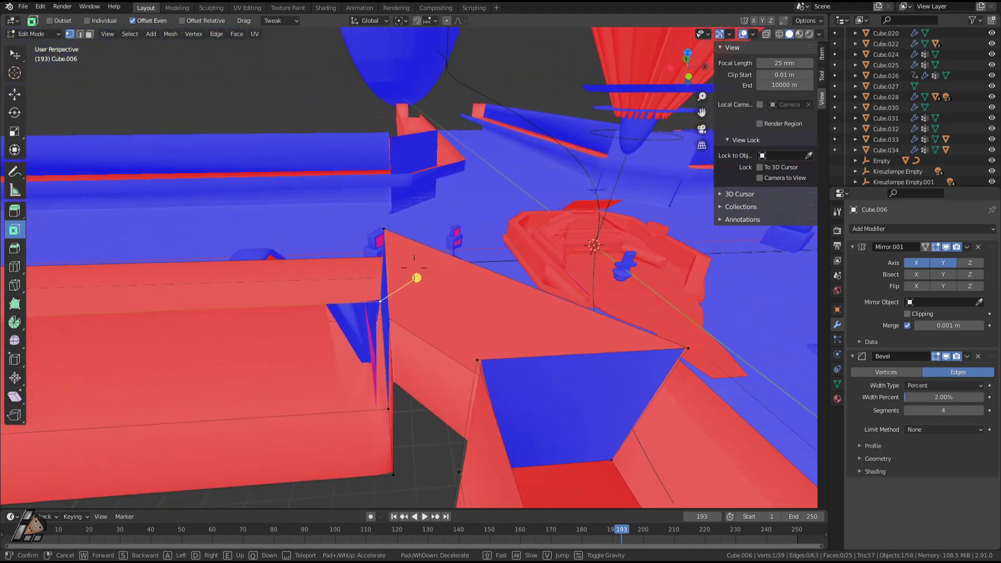
pyautogui.press('s')
pyautogui.press('a')
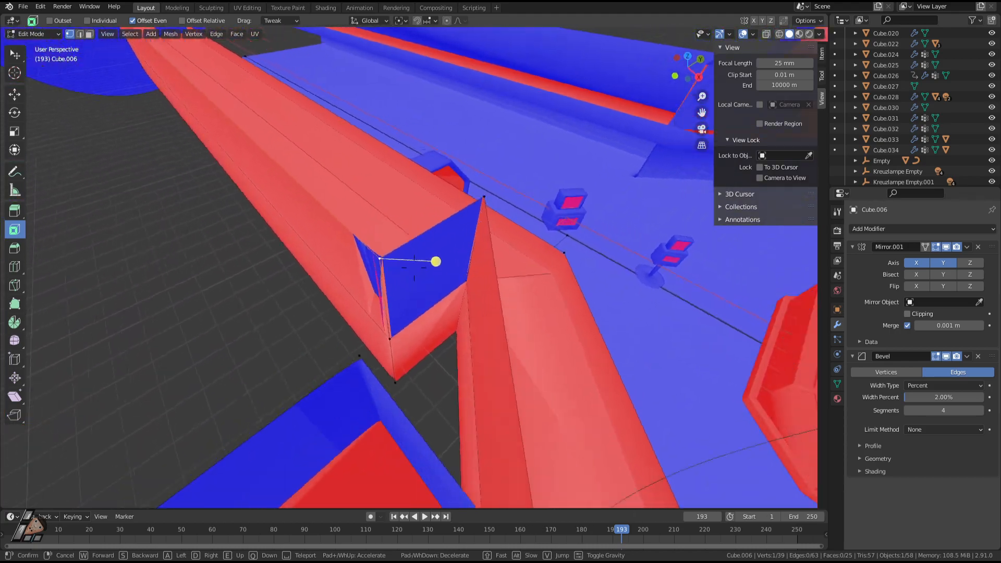
pyautogui.press('d')
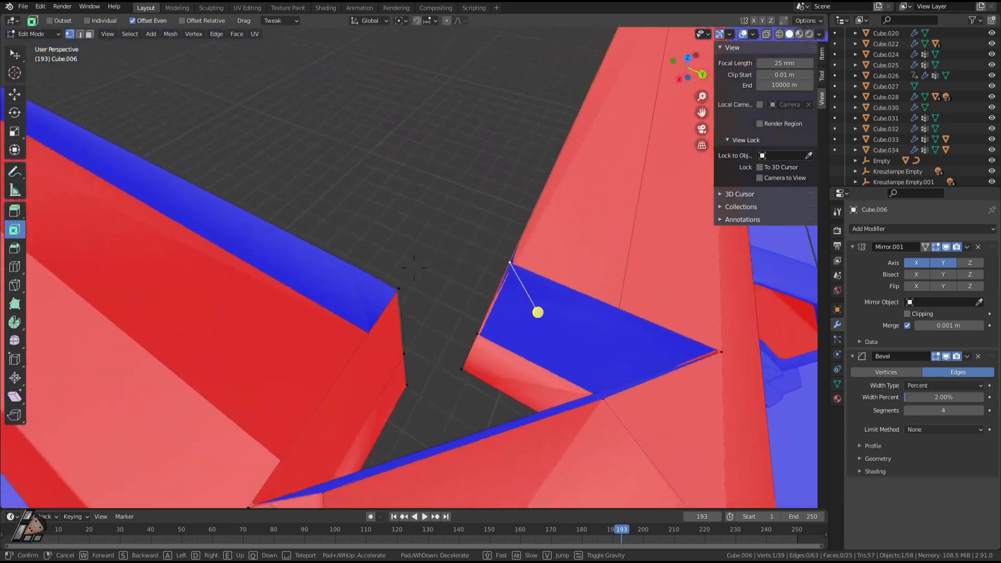
pyautogui.press('a')
pyautogui.press('a')
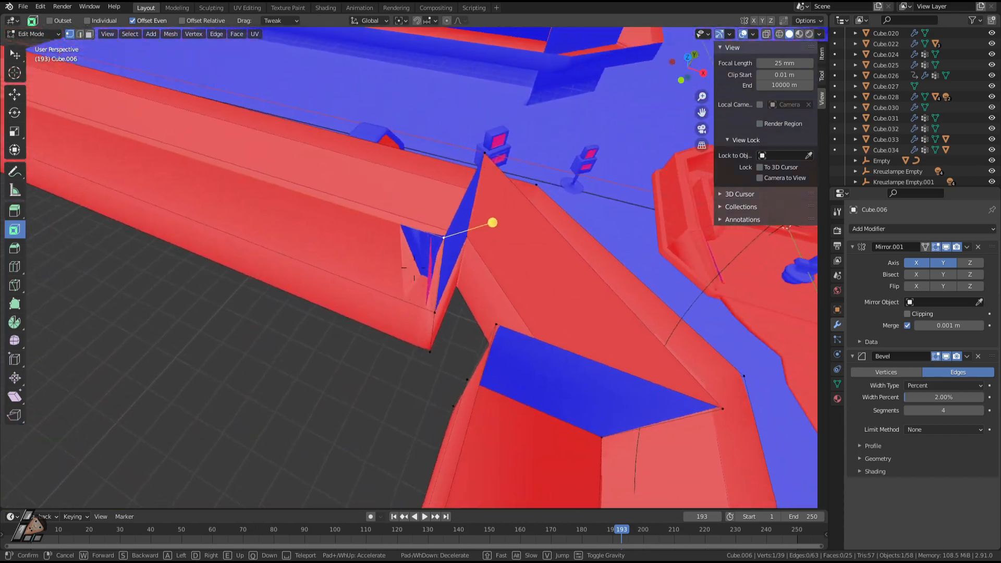
pyautogui.press('w')
pyautogui.press('s')
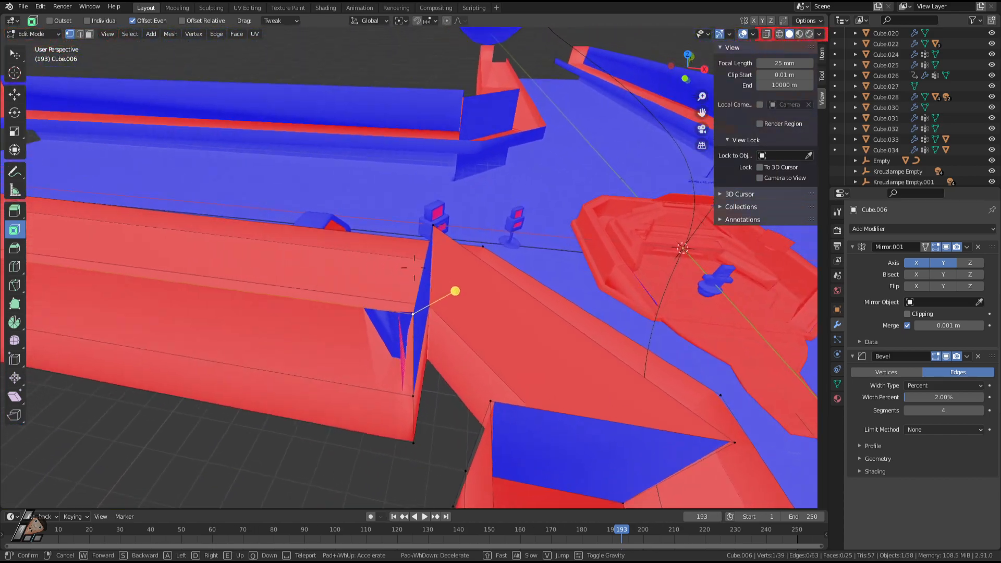
# Switch to face selection, select the wall's blue end face beside the bevel artifact, and flip its normal
pyautogui.click(444, 308)
pyautogui.click(460, 317)
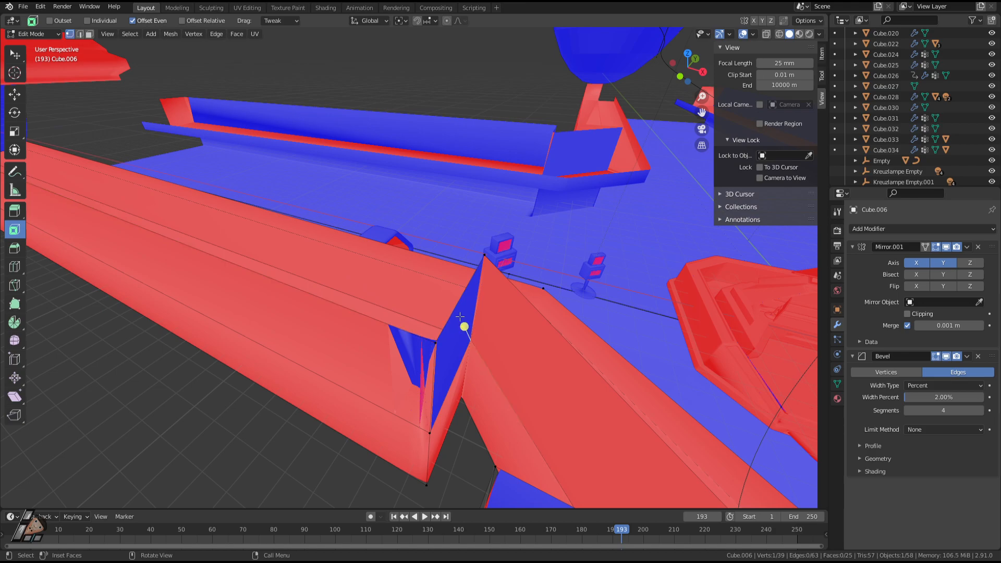
pyautogui.click(90, 35)
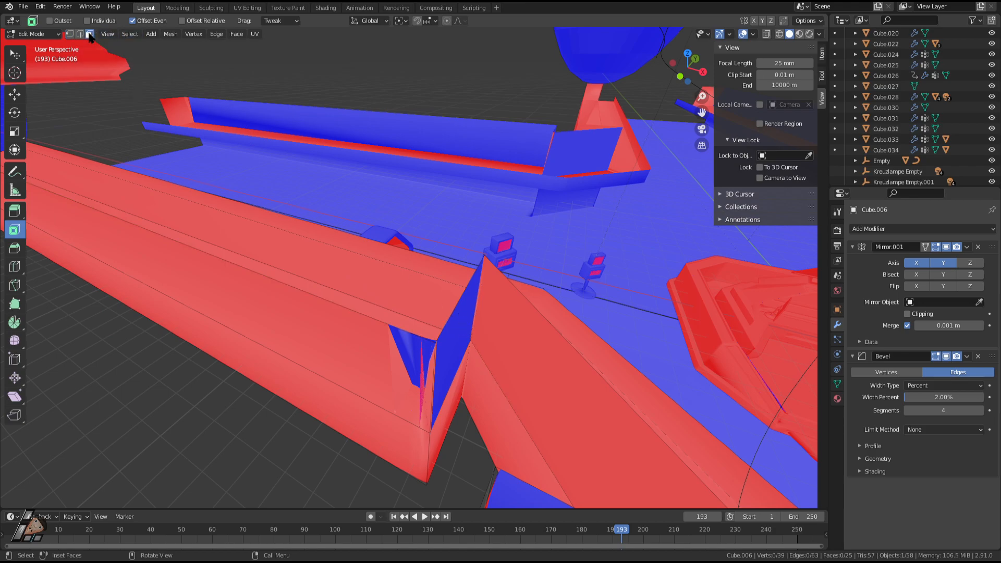
pyautogui.click(457, 330)
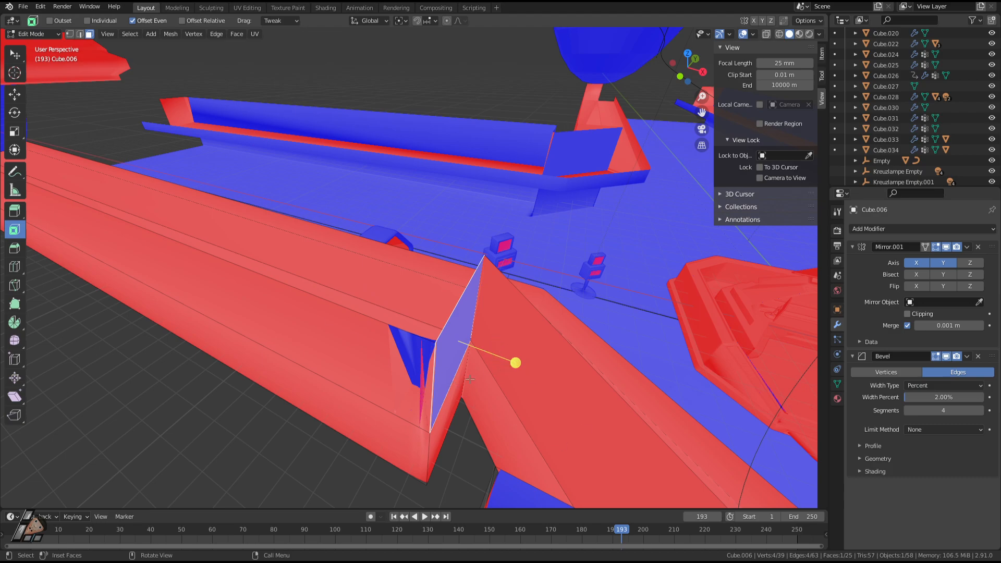
pyautogui.click(173, 37)
pyautogui.moveTo(190, 209)
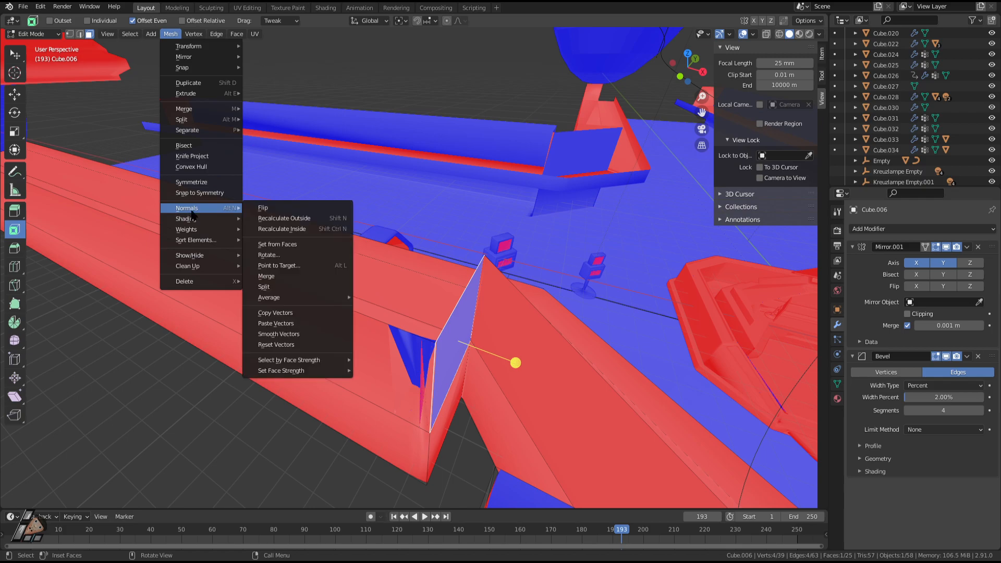
pyautogui.click(298, 210)
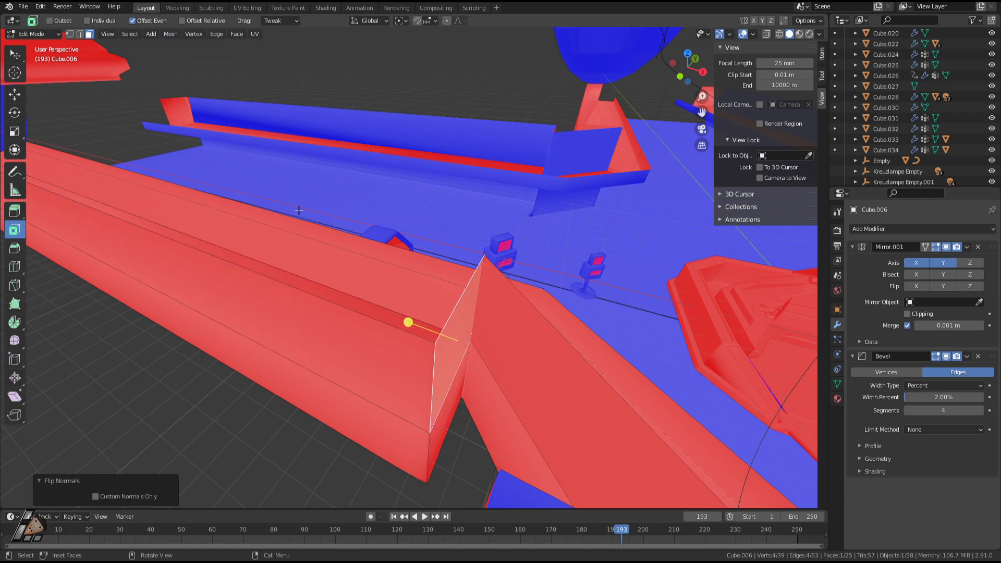
# Return to Object Mode with Material Preview shading and deselect the wall object
pyautogui.click(800, 34)
pyautogui.press('Tab')
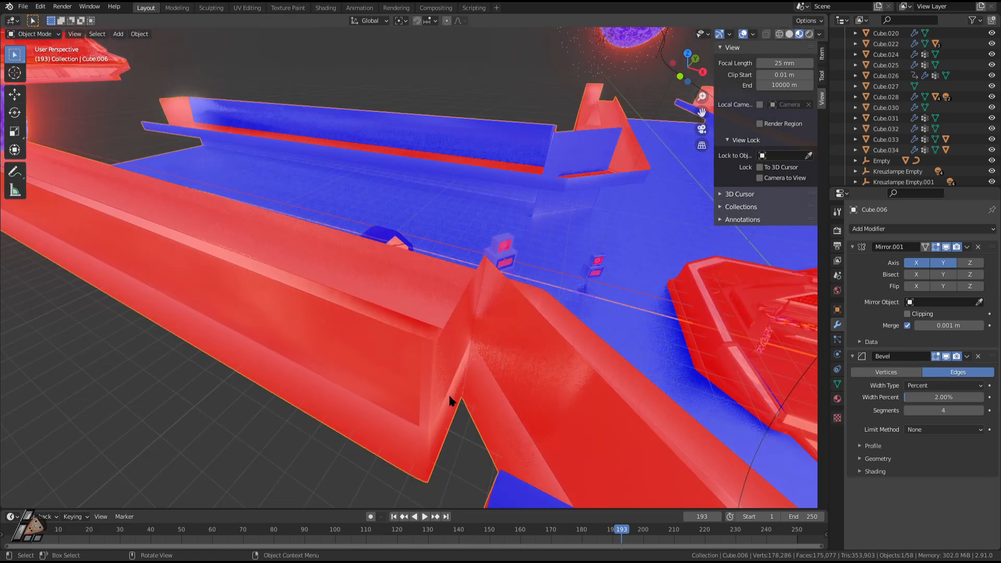
pyautogui.hotkey('shift', '`')
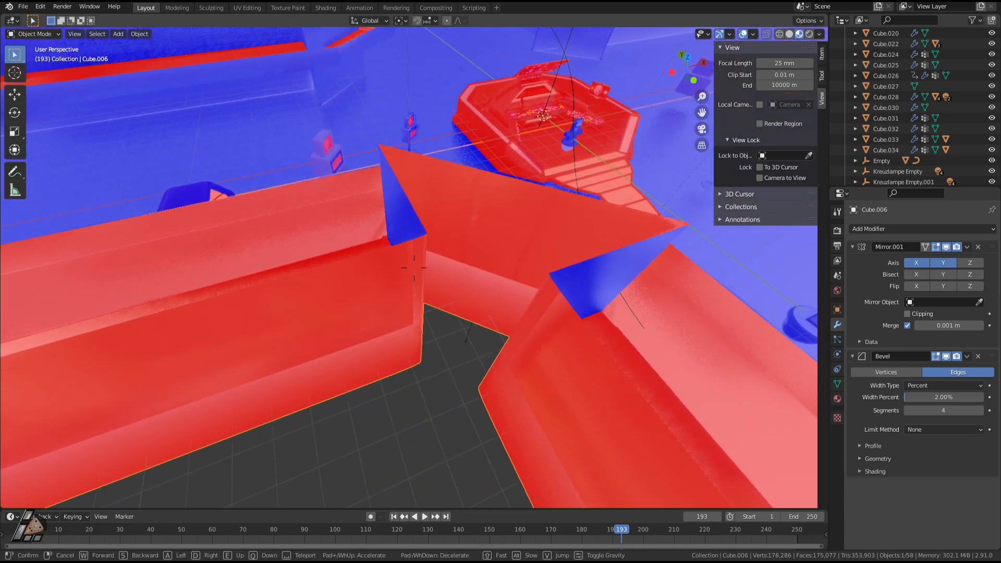
pyautogui.click(415, 268)
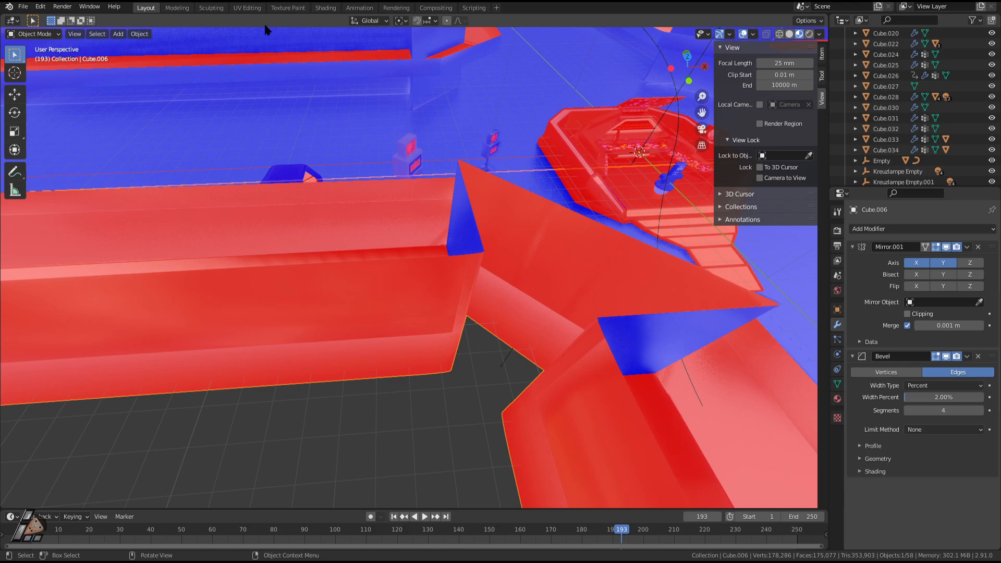
pyautogui.click(63, 6)
pyautogui.click(425, 402)
# Check the bevel at the wall corner and along the wall with the face orientation colours still displayed
pyautogui.hotkey('shift', '`')
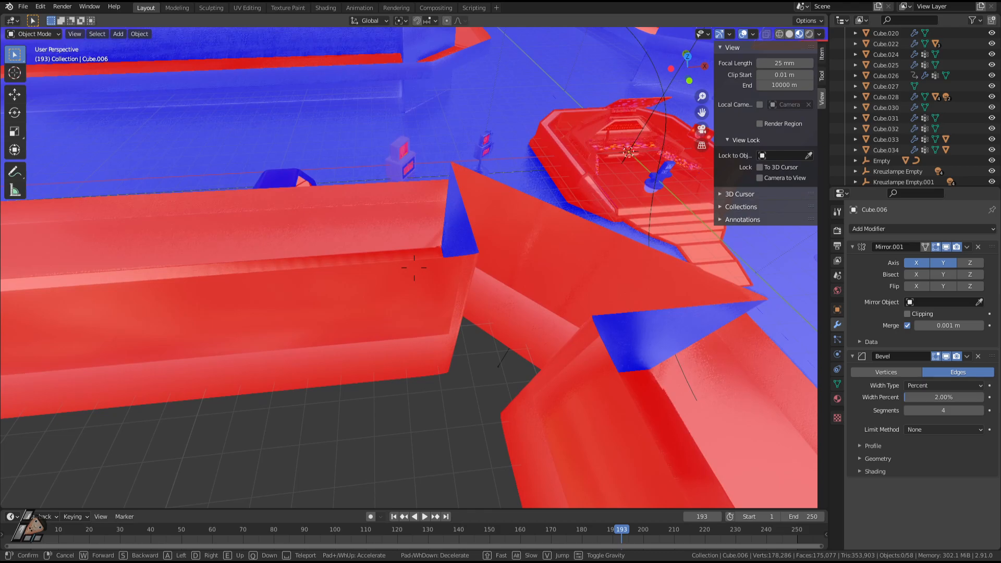
pyautogui.press('s')
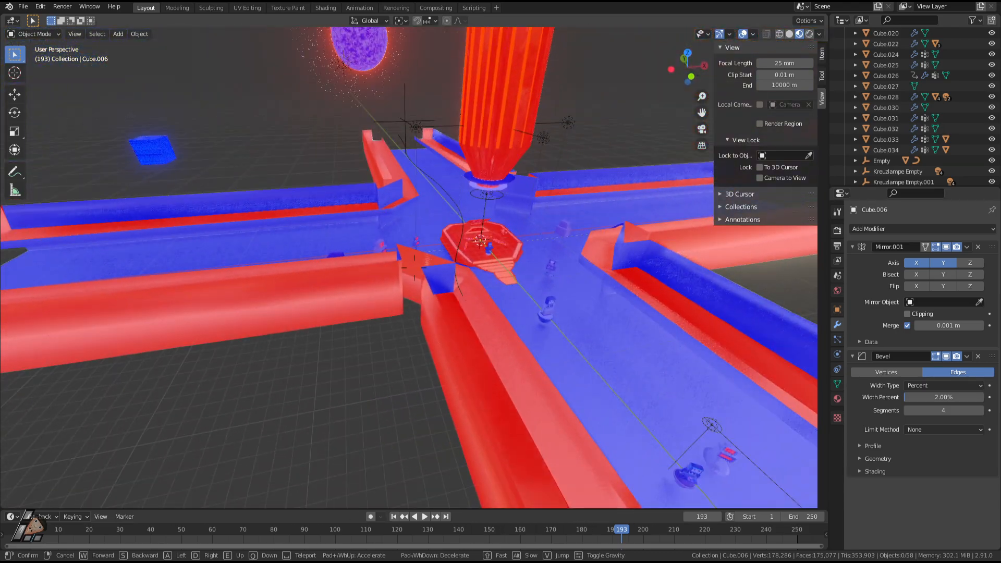
pyautogui.press('w')
pyautogui.press('w')
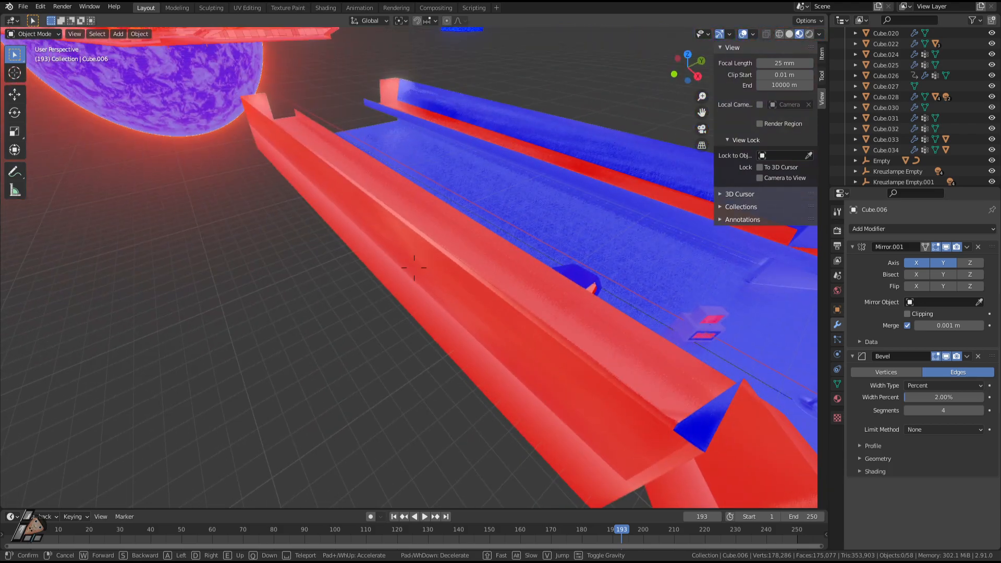
pyautogui.click(414, 267)
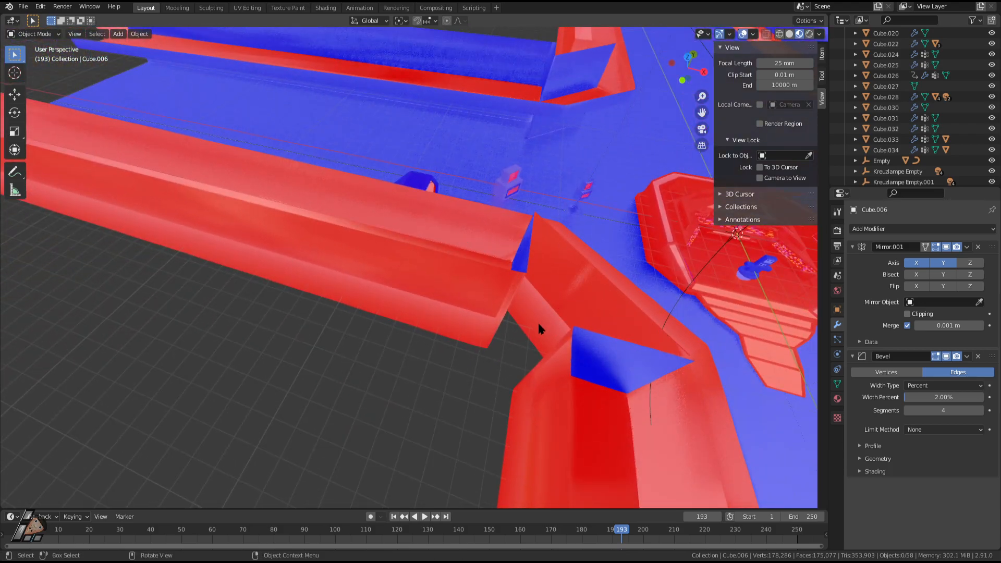
# Clear any object selection and disable the Face Orientation overlay in the viewport
pyautogui.click(97, 34)
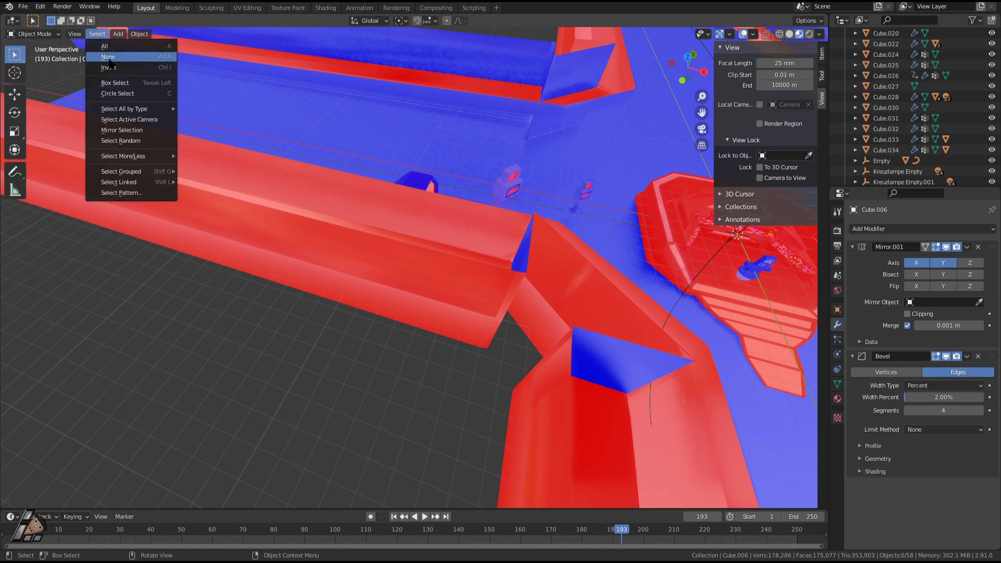
pyautogui.click(109, 59)
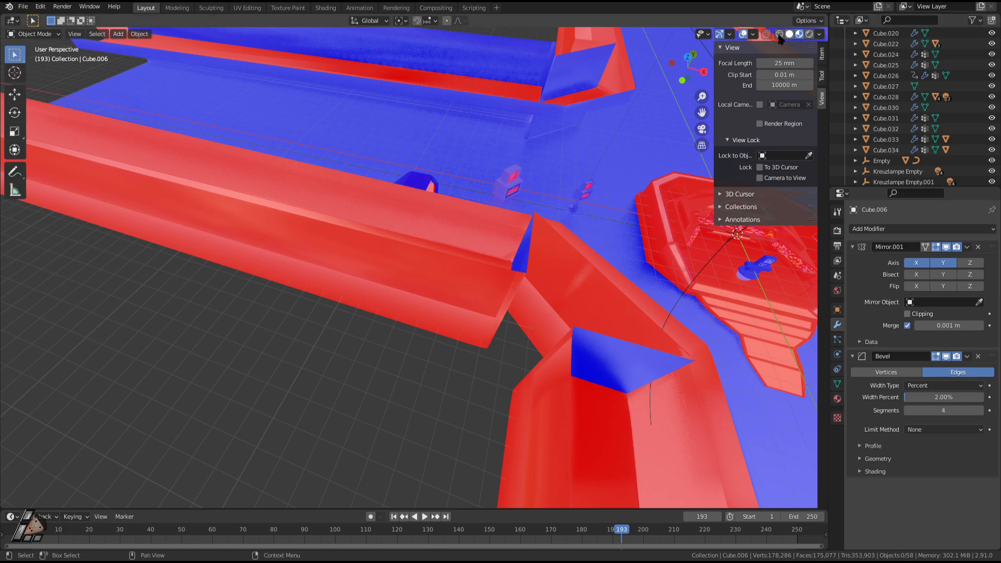
pyautogui.click(753, 35)
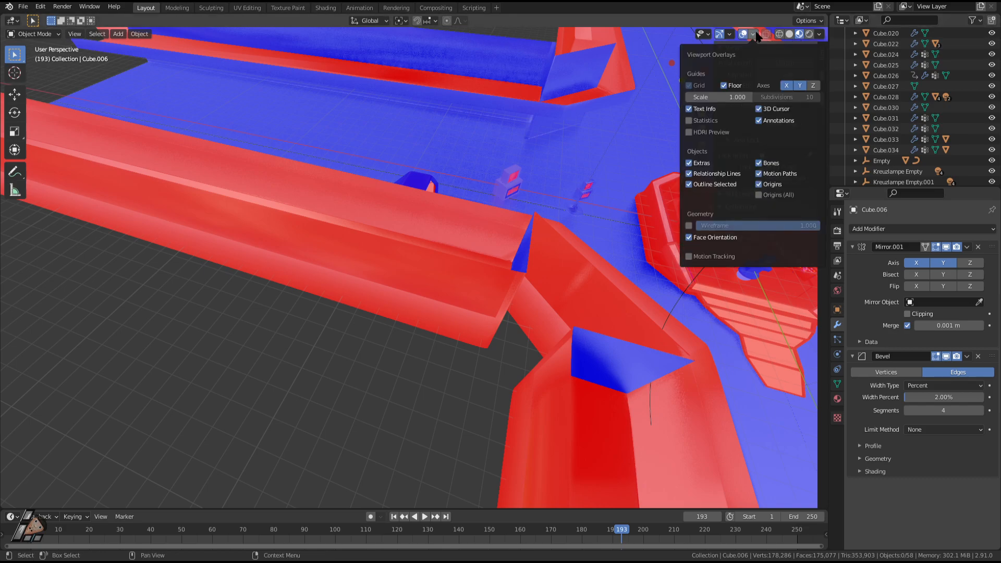
pyautogui.click(689, 237)
pyautogui.press('n')
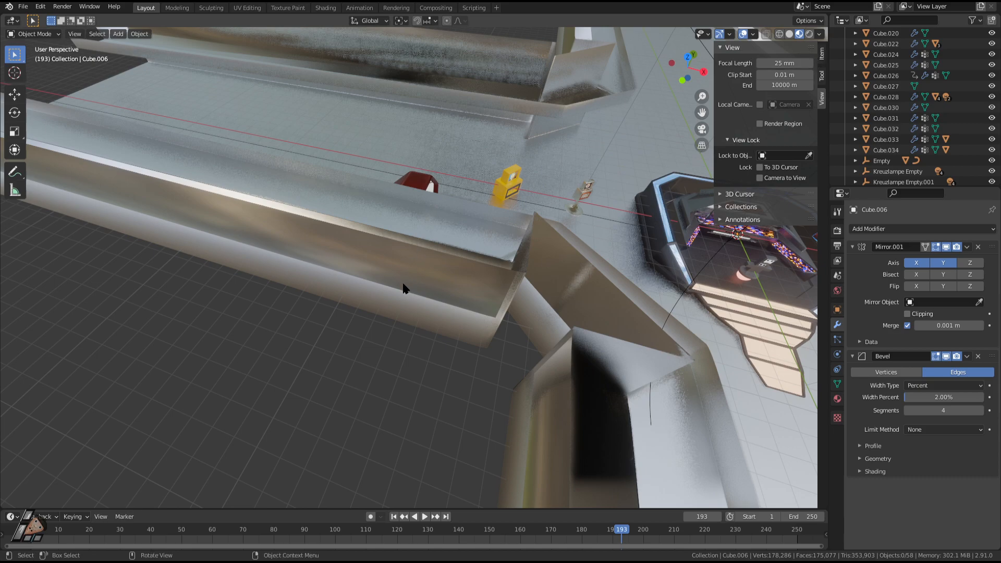
# Inspect the beveled wall corner and its neighbouring walls in Material Preview without the orientation colours
pyautogui.hotkey('shift', '`')
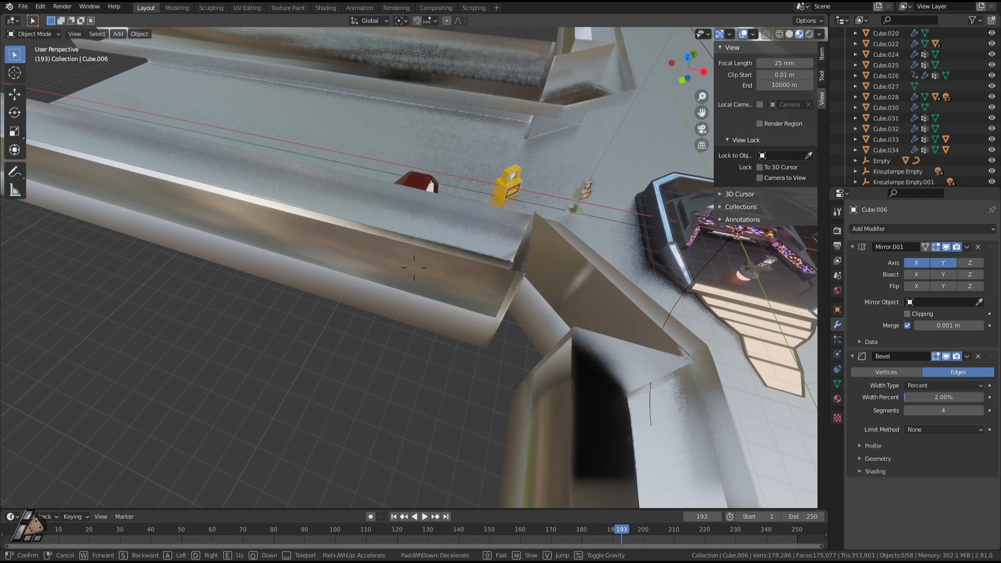
pyautogui.click(414, 268)
pyautogui.hotkey('shift', '`')
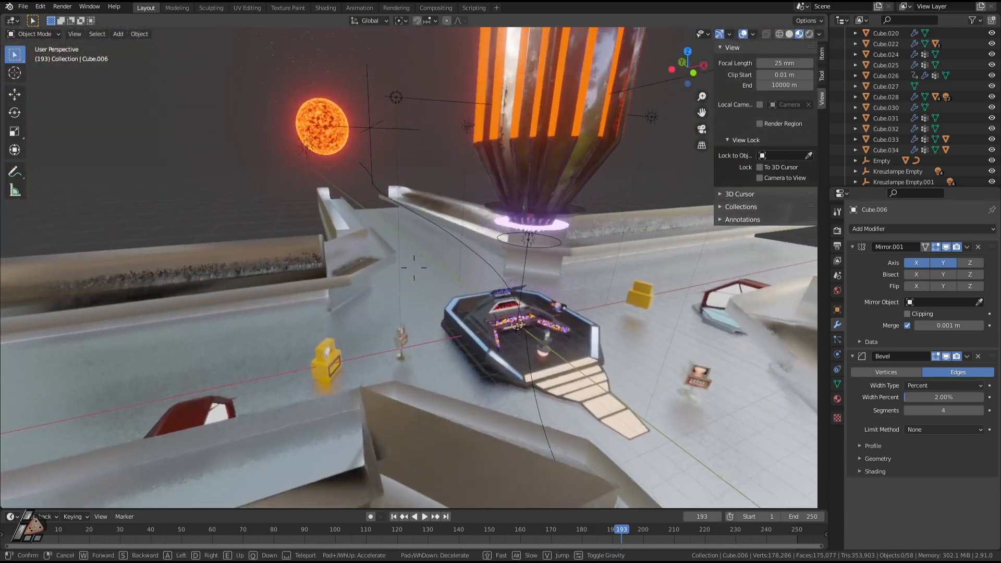
pyautogui.press('w')
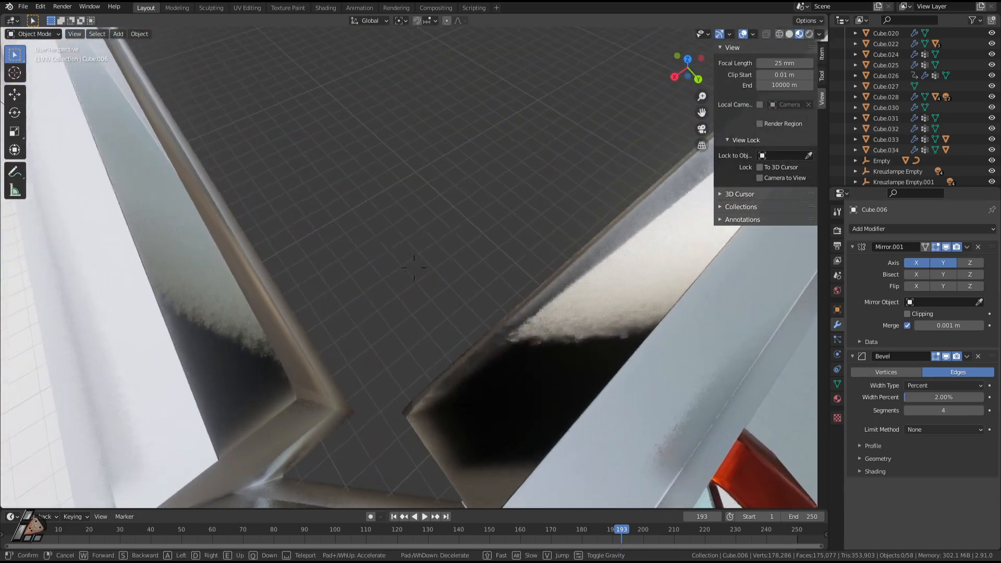
pyautogui.press('w')
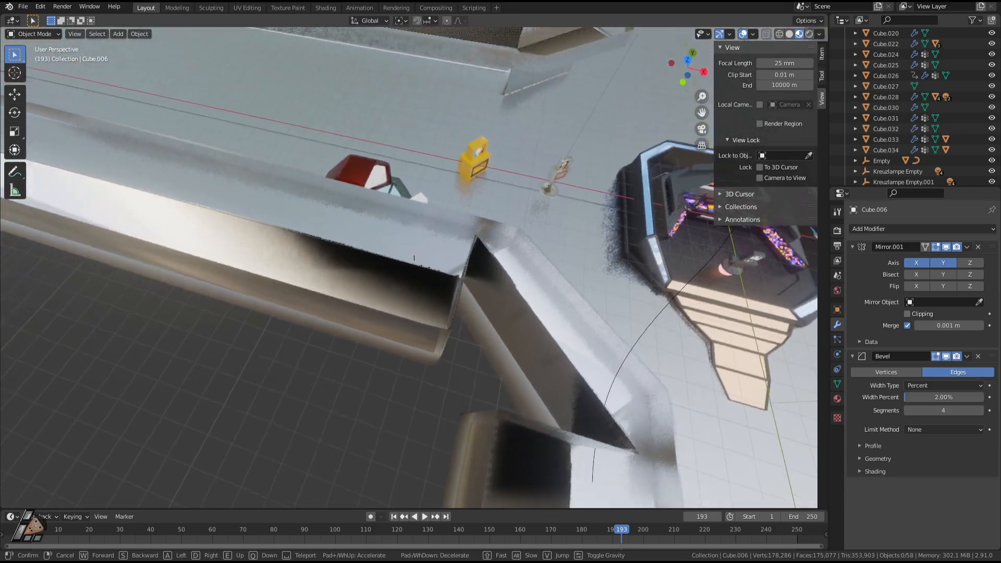